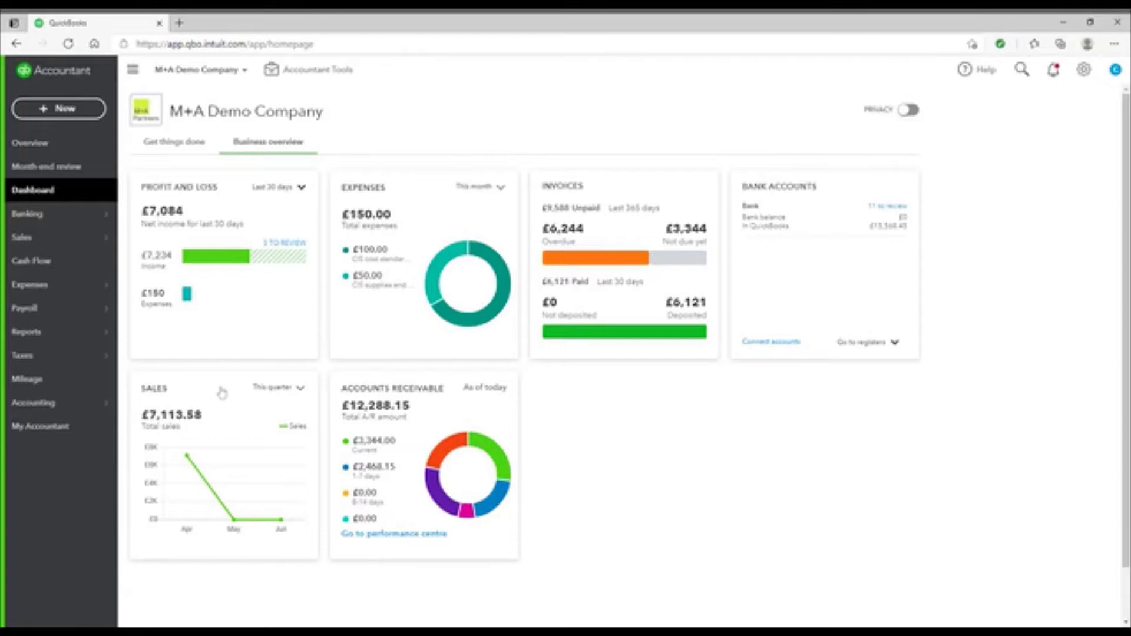
Start a blank sales invoice from the New menu's Invoice option.
{"action": "left_click", "coordinate": [58, 115]}
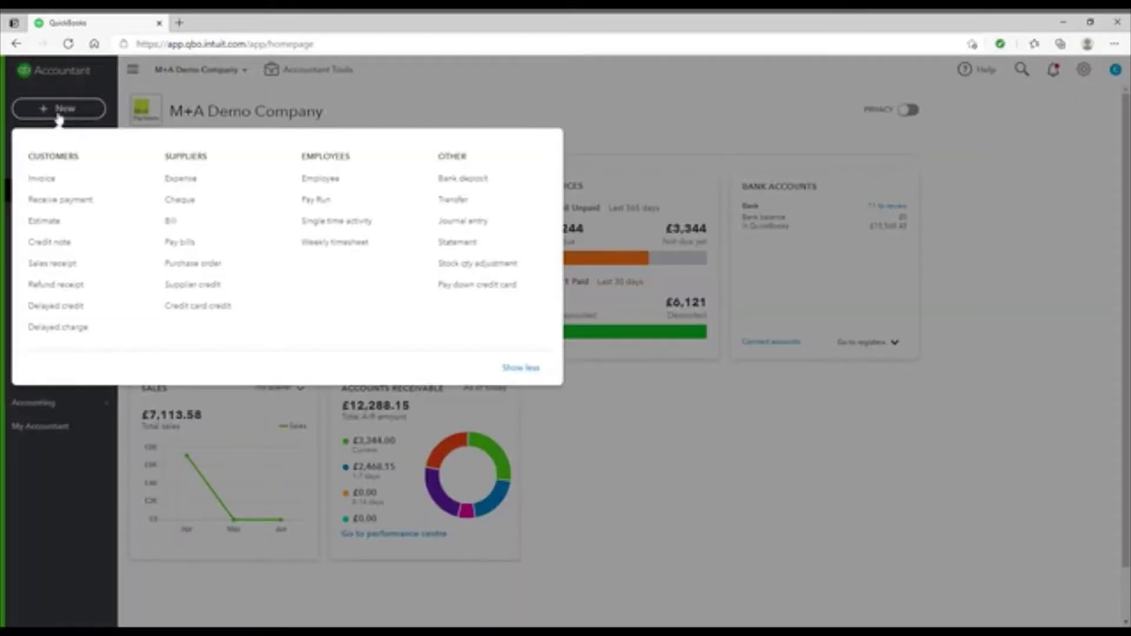
{"action": "left_click", "coordinate": [43, 179]}
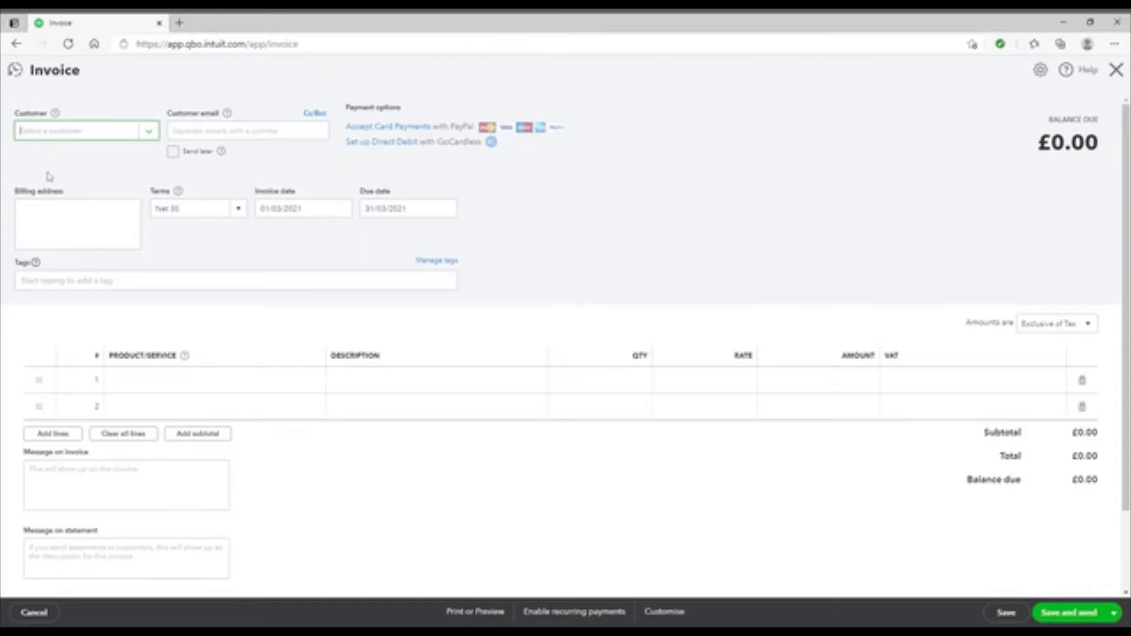
Search the customer list by first name and select the customer, auto-filling e-mail, address and 31/03/2021 due date.
{"action": "left_click", "coordinate": [79, 135]}
{"action": "type", "text": "Tommy"}
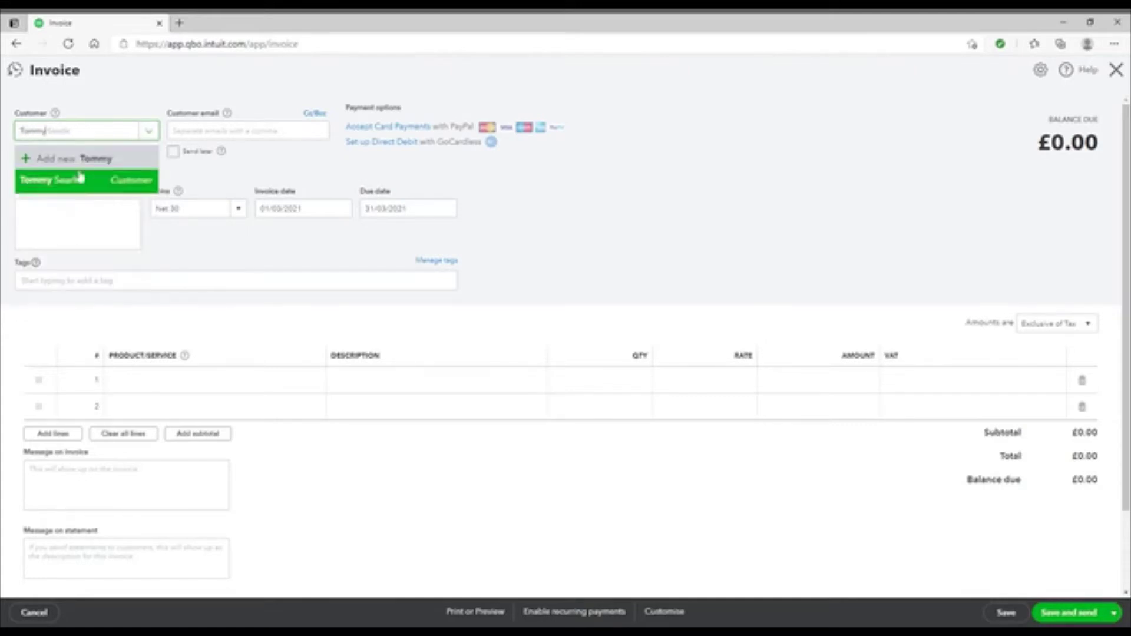
{"action": "left_click", "coordinate": [79, 183]}
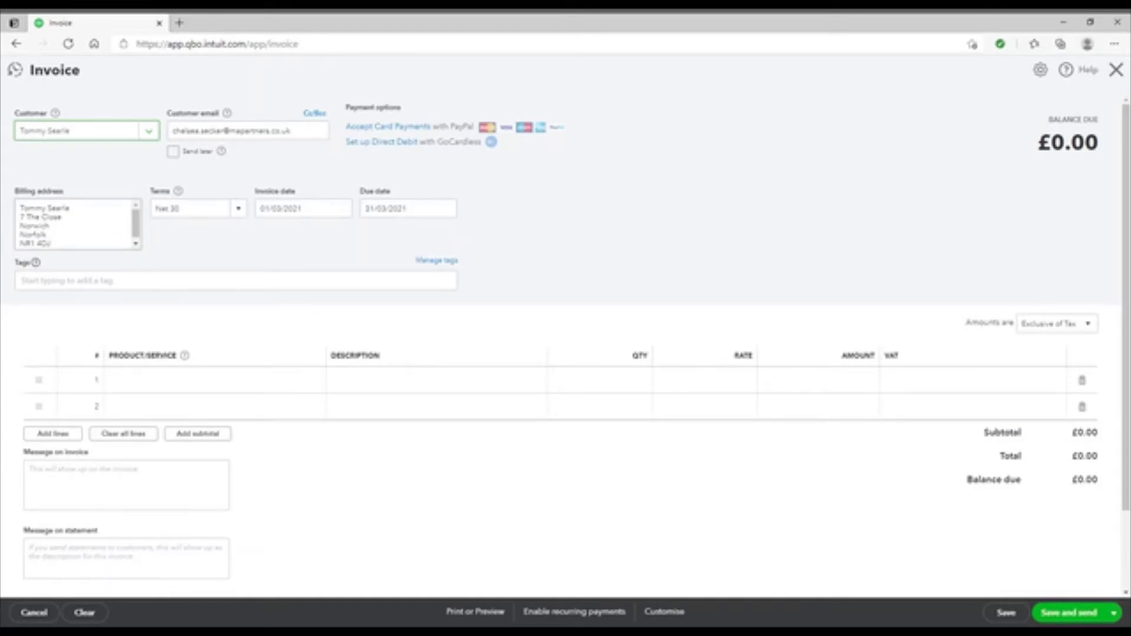
Set the invoice terms to Due on receipt and the invoice date to 31/03/2021.
{"action": "left_click", "coordinate": [237, 208]}
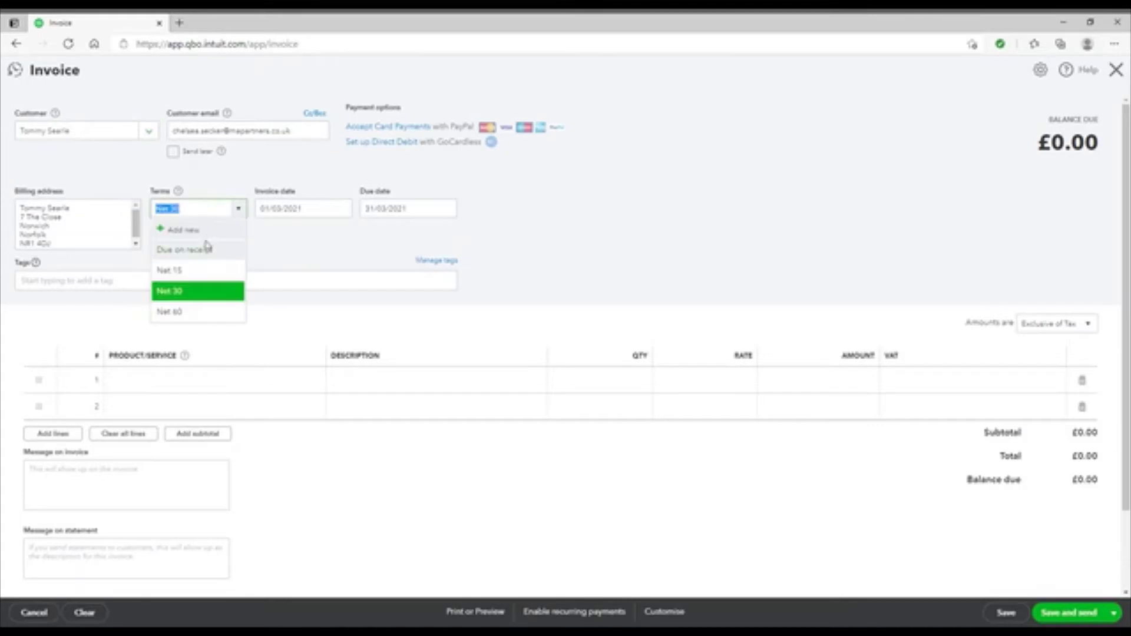
{"action": "left_click", "coordinate": [207, 249]}
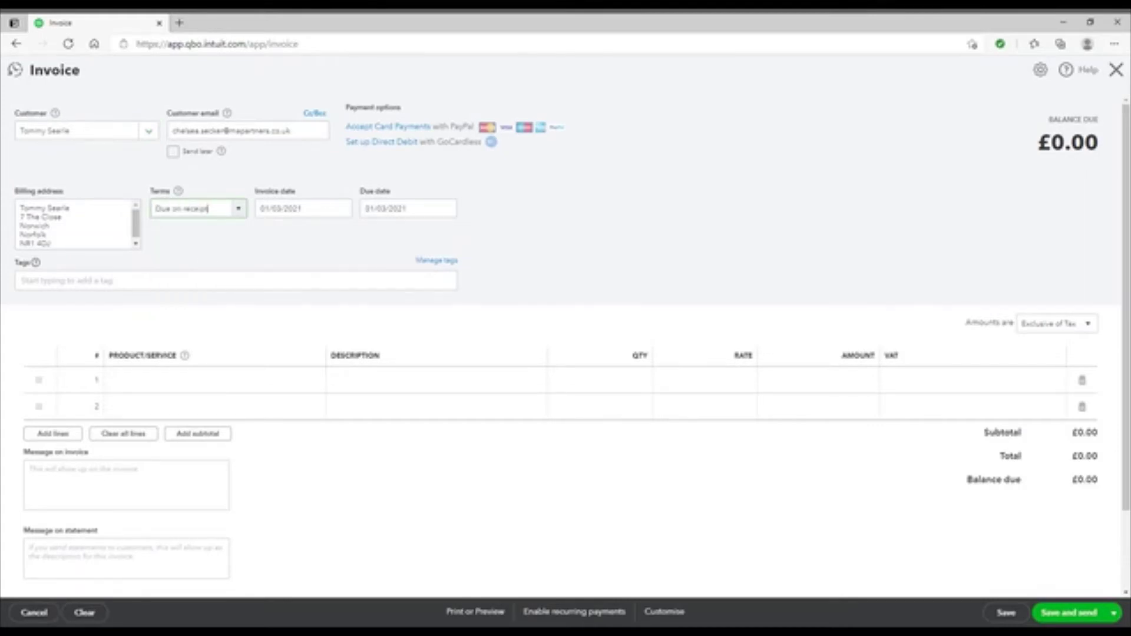
{"action": "left_click", "coordinate": [239, 213]}
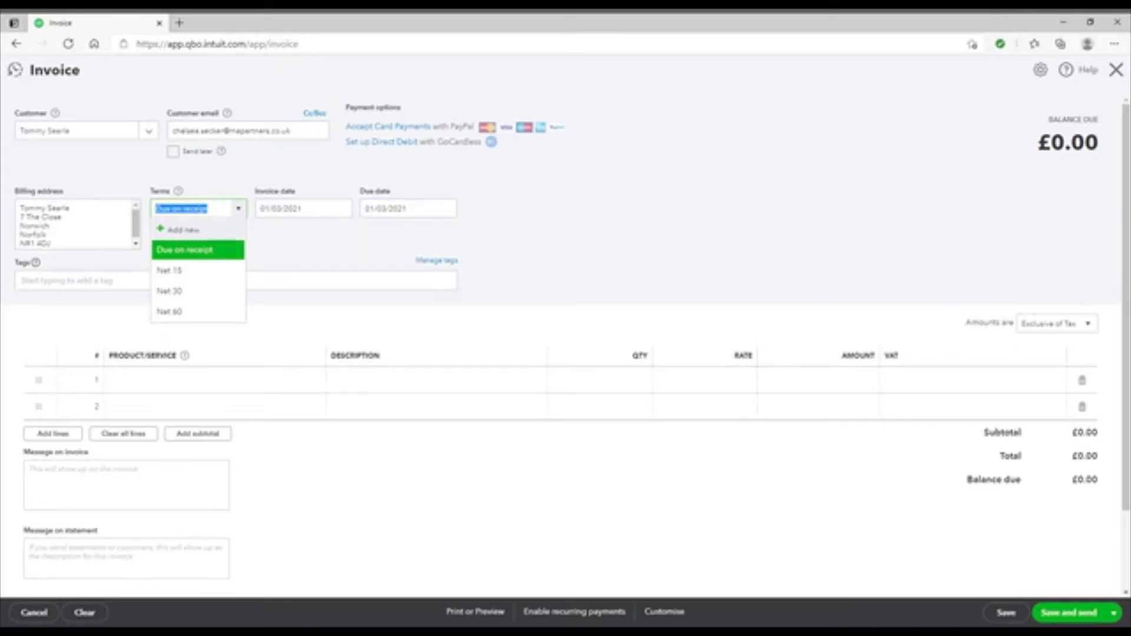
{"action": "left_click", "coordinate": [302, 213]}
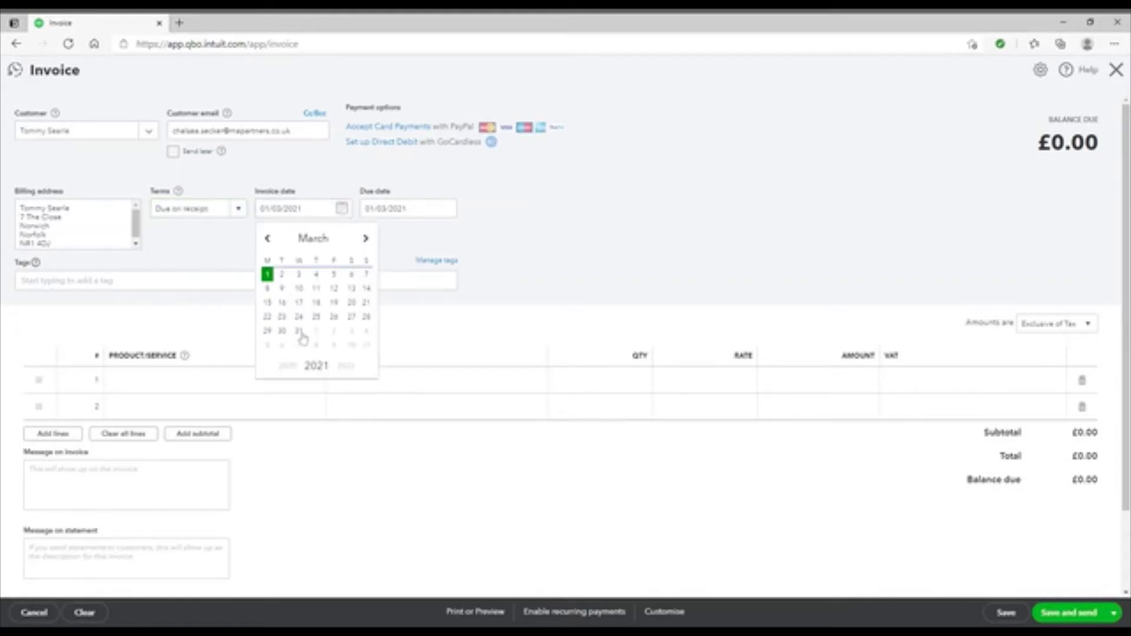
{"action": "left_click", "coordinate": [299, 331]}
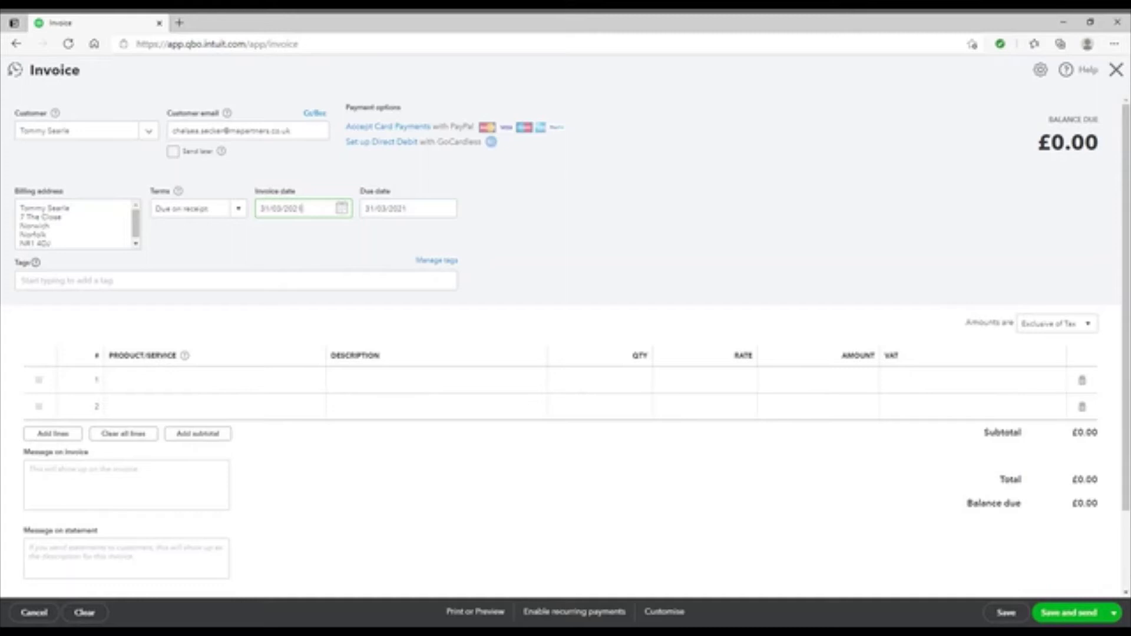
Fill invoice line 1 with the sales product and description 'Built a shed at the bottom of the garden'.
{"action": "left_click", "coordinate": [216, 371]}
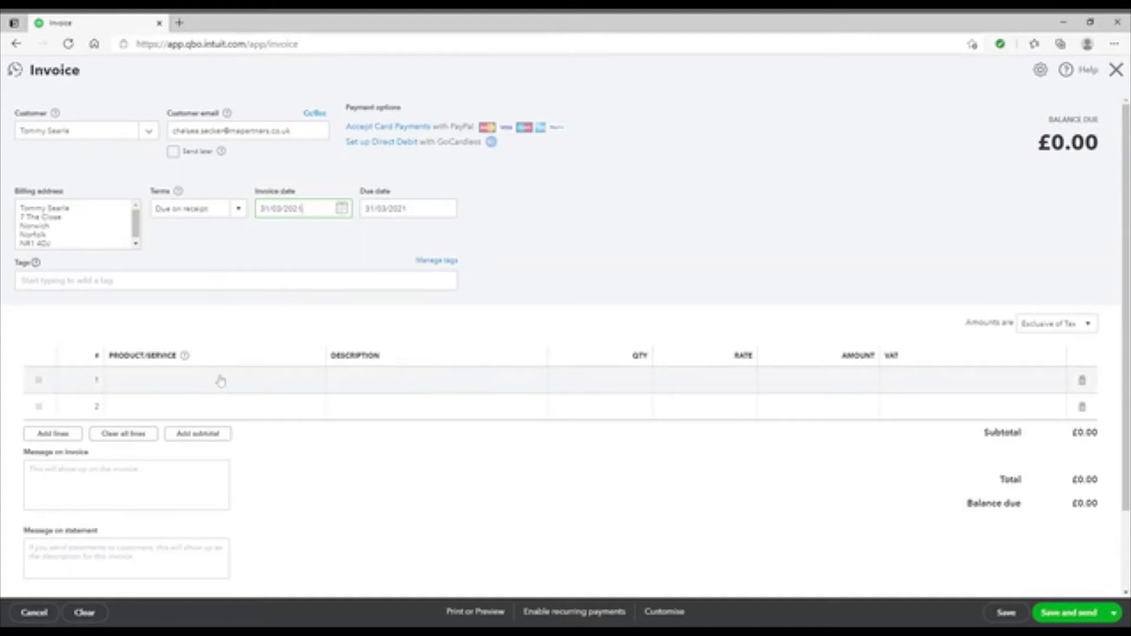
{"action": "left_click", "coordinate": [315, 381]}
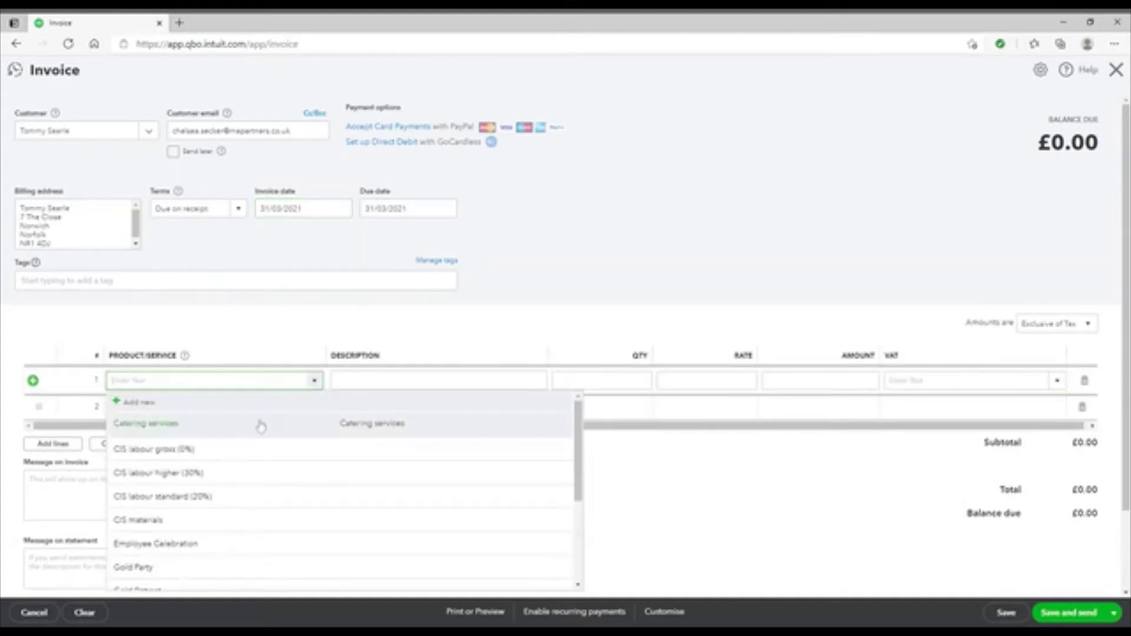
{"action": "scroll", "coordinate": [194, 533], "scroll_direction": "down", "scroll_amount": 3}
{"action": "left_click", "coordinate": [151, 568]}
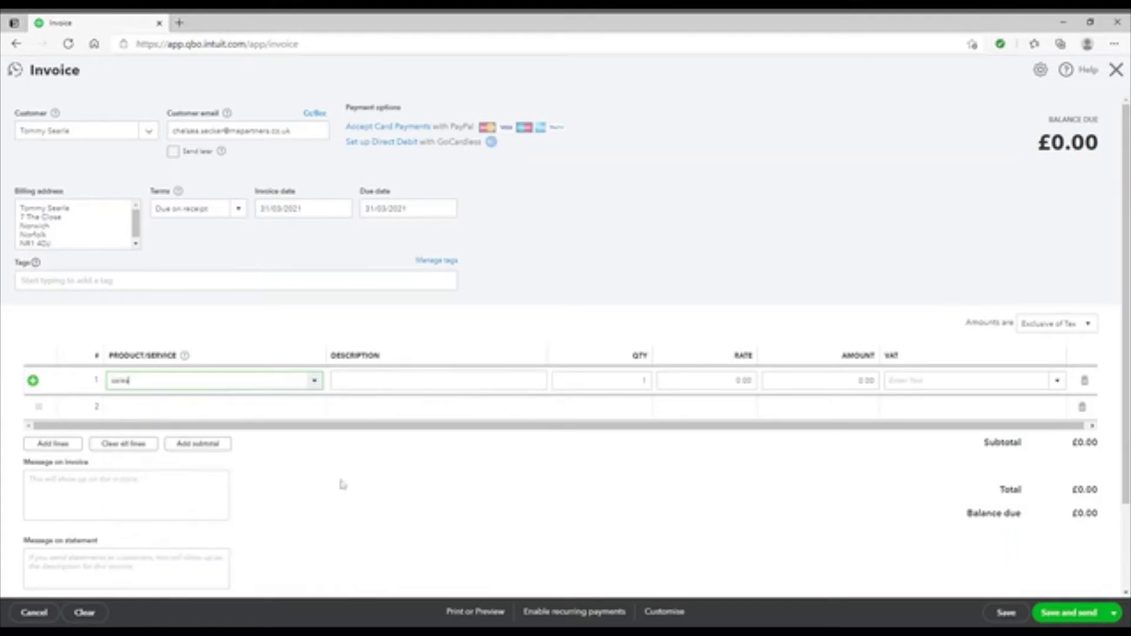
{"action": "left_click", "coordinate": [436, 379]}
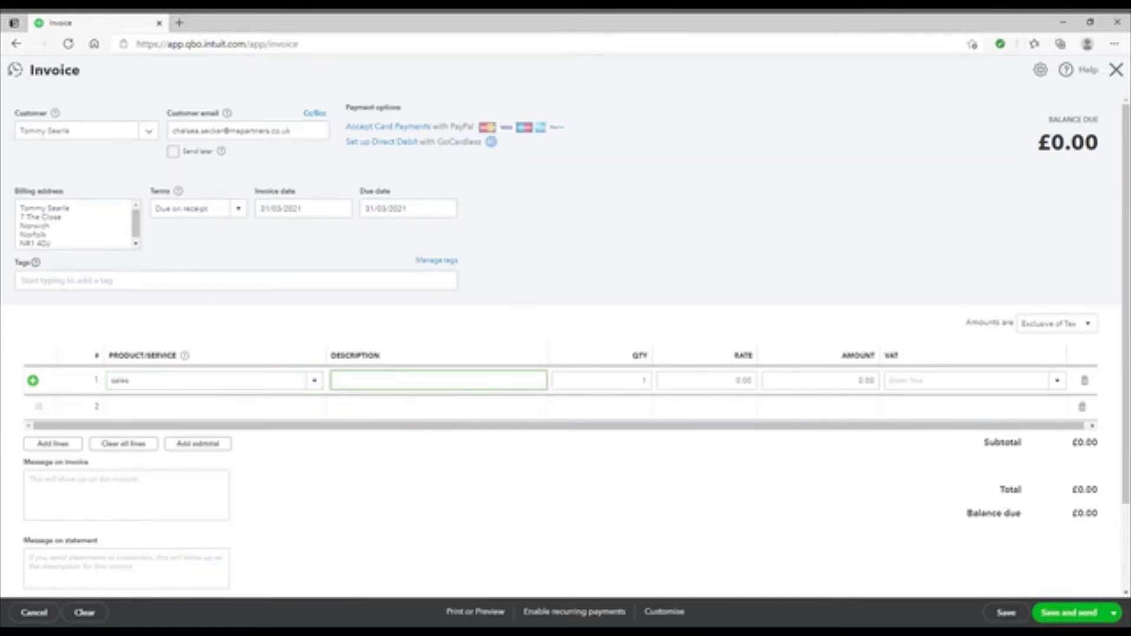
{"action": "type", "text": "Built a a"}
{"action": "type", "text": "hed at the bottom of the gardn"}
{"action": "key", "text": "BackSpace"}
{"action": "type", "text": "en"}
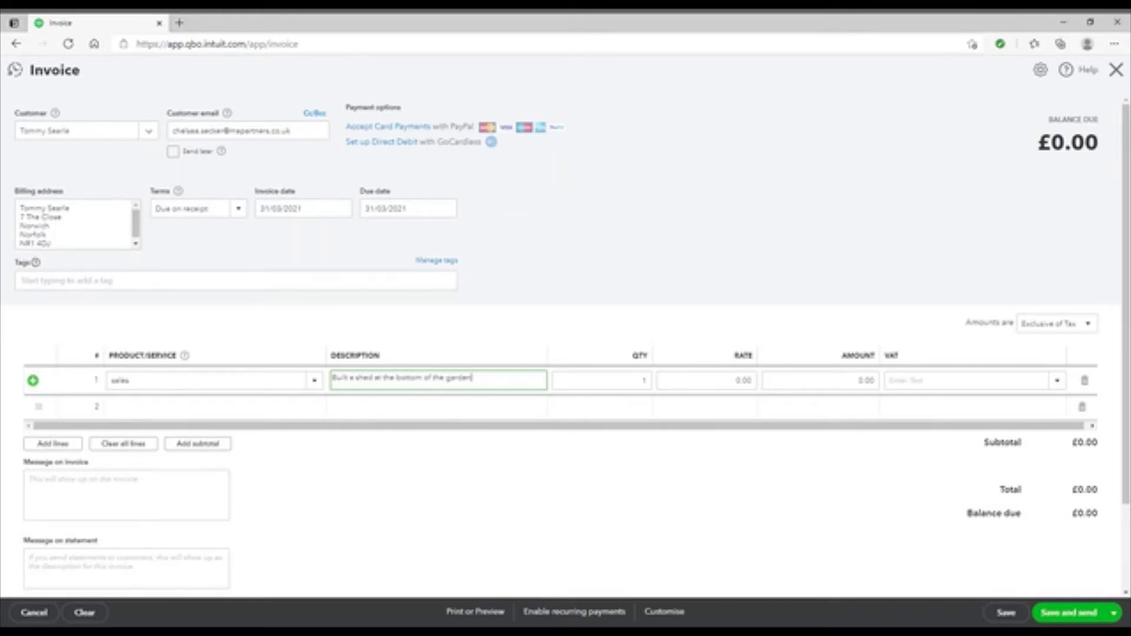
{"action": "left_click", "coordinate": [830, 381]}
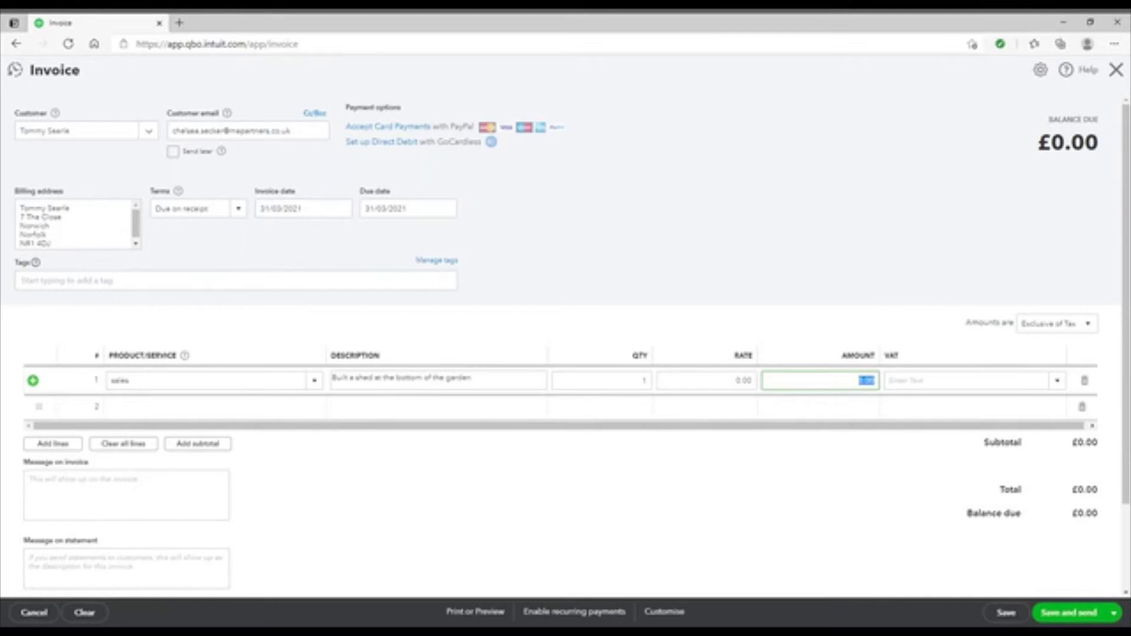
Keep amounts exclusive of tax and enter 2056.78 as line 1's amount.
{"action": "left_click", "coordinate": [1047, 327]}
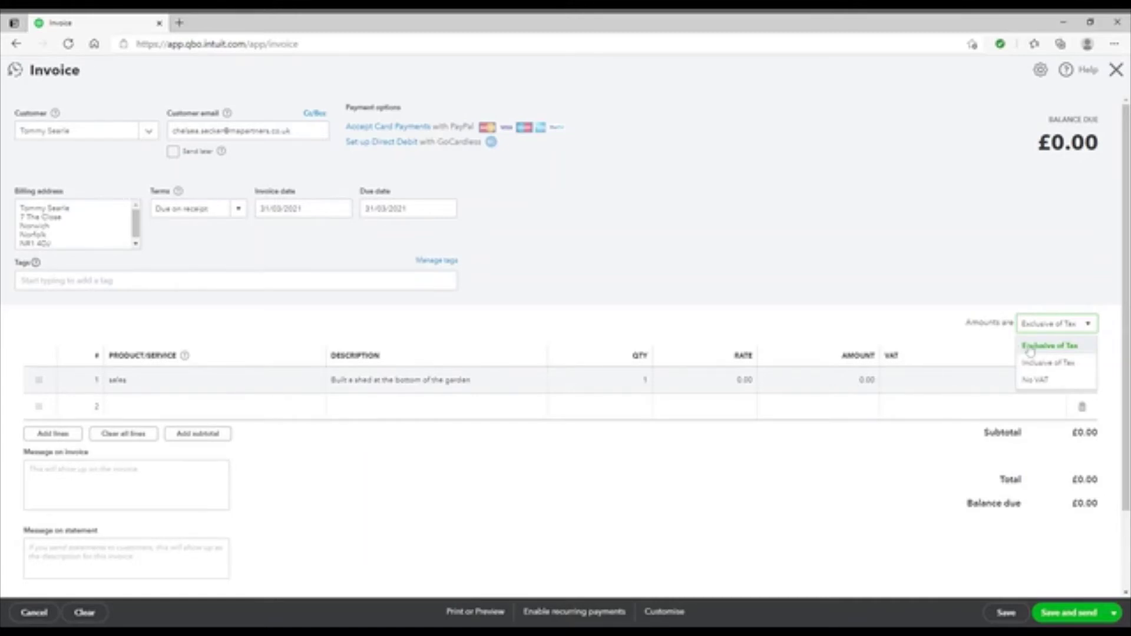
{"action": "left_click", "coordinate": [1029, 351]}
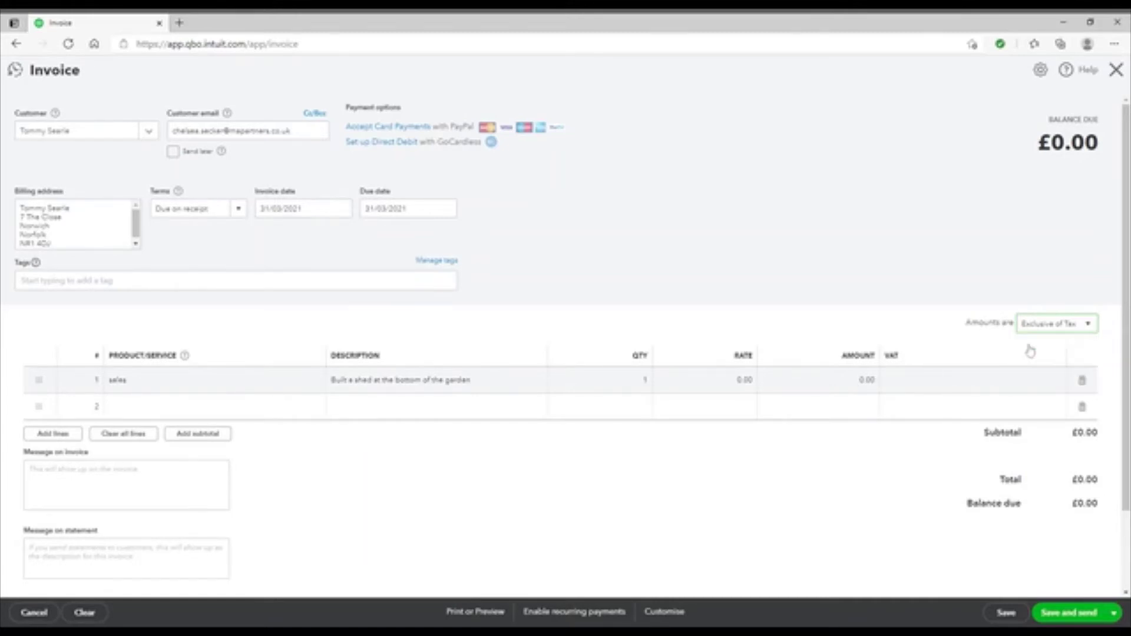
{"action": "left_click", "coordinate": [843, 389]}
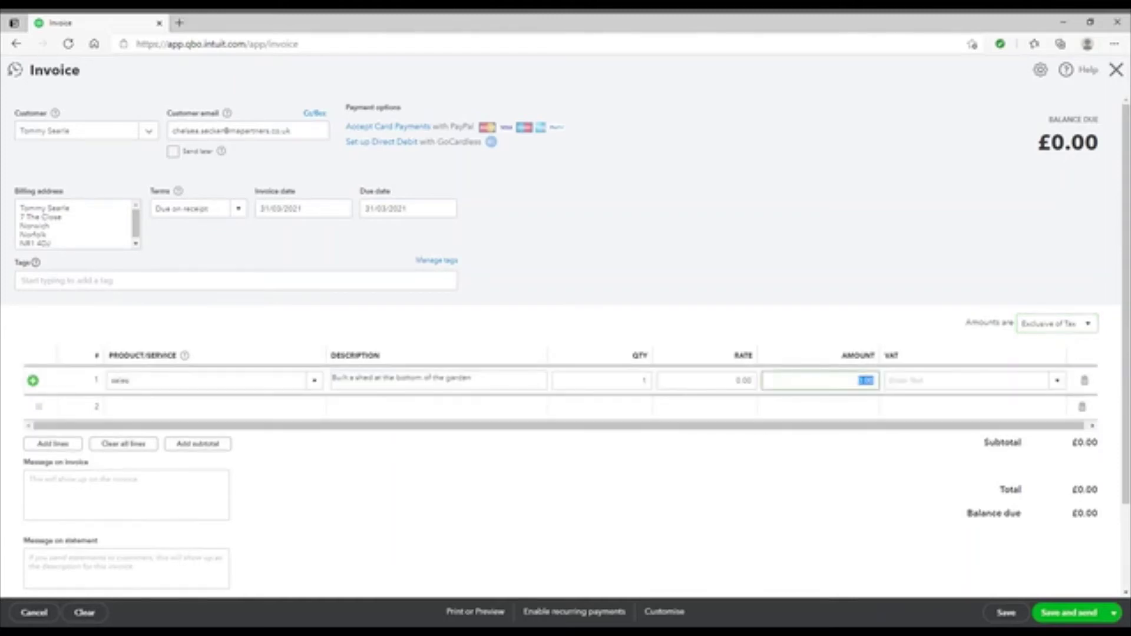
{"action": "type", "text": "2056.78"}
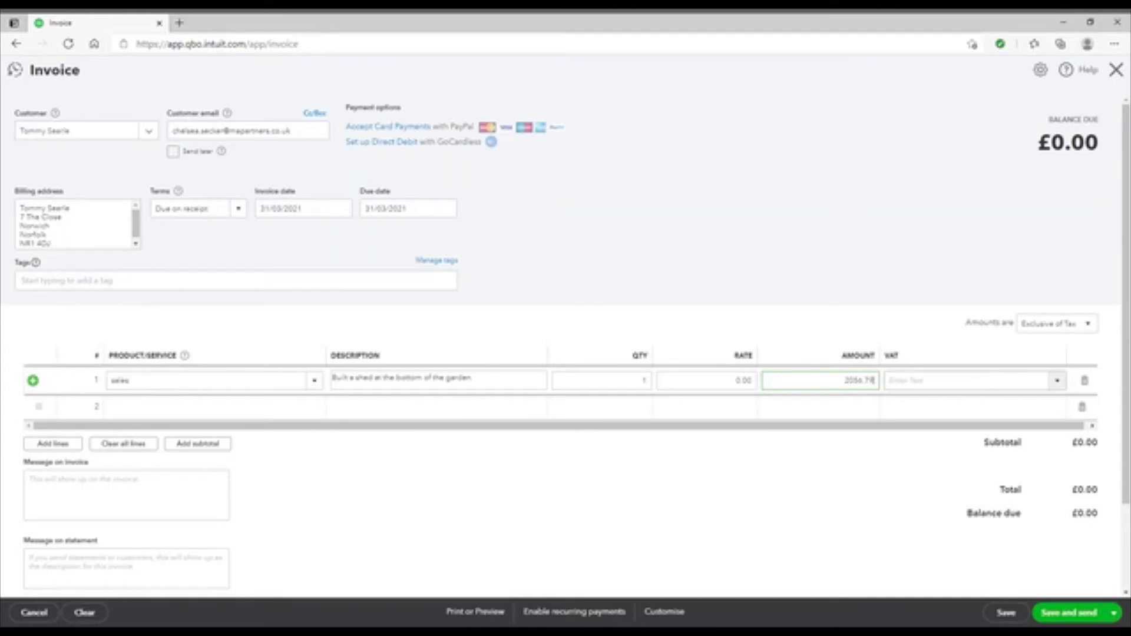
{"action": "left_click", "coordinate": [1053, 383]}
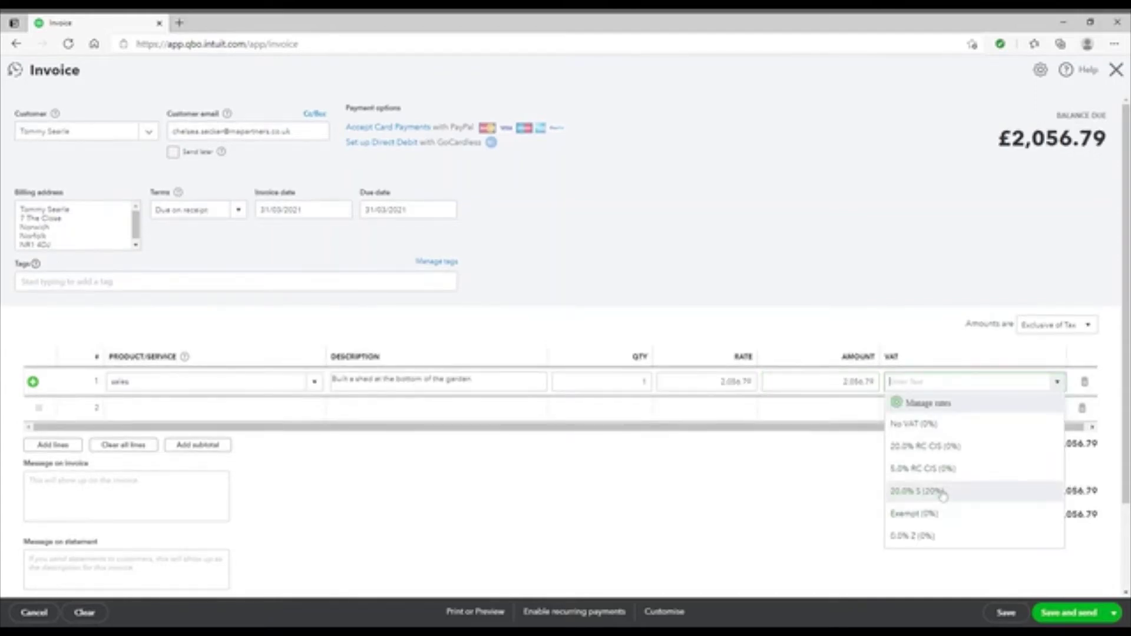
Apply 20.0% S VAT to line 1, bringing the invoice total to £2,468.15.
{"action": "left_click", "coordinate": [943, 497]}
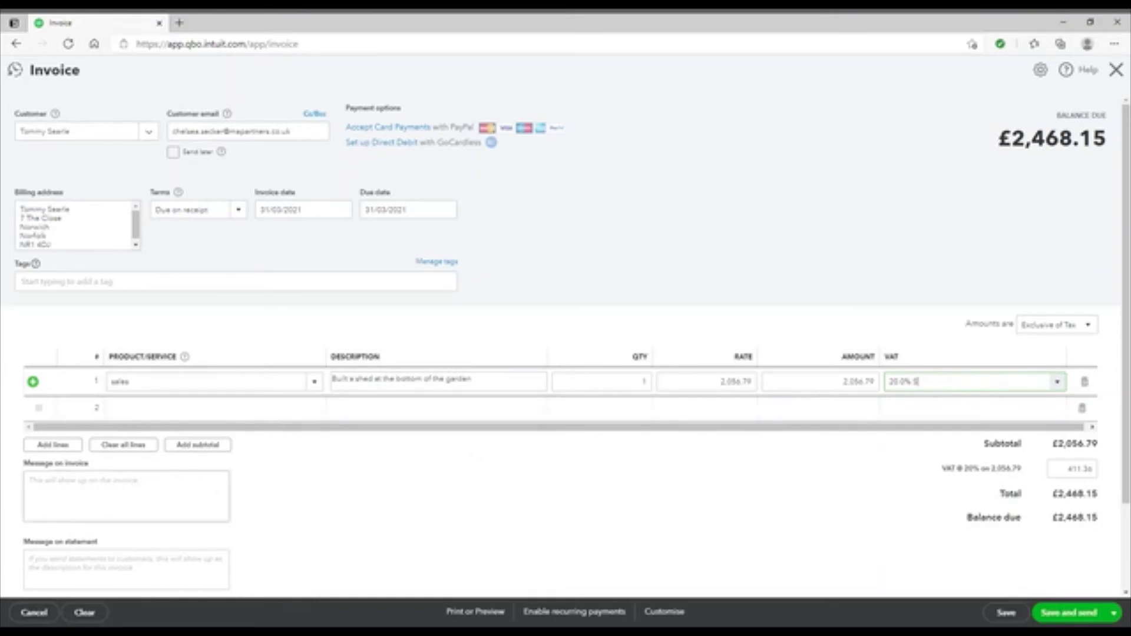
{"action": "key", "text": "Tab"}
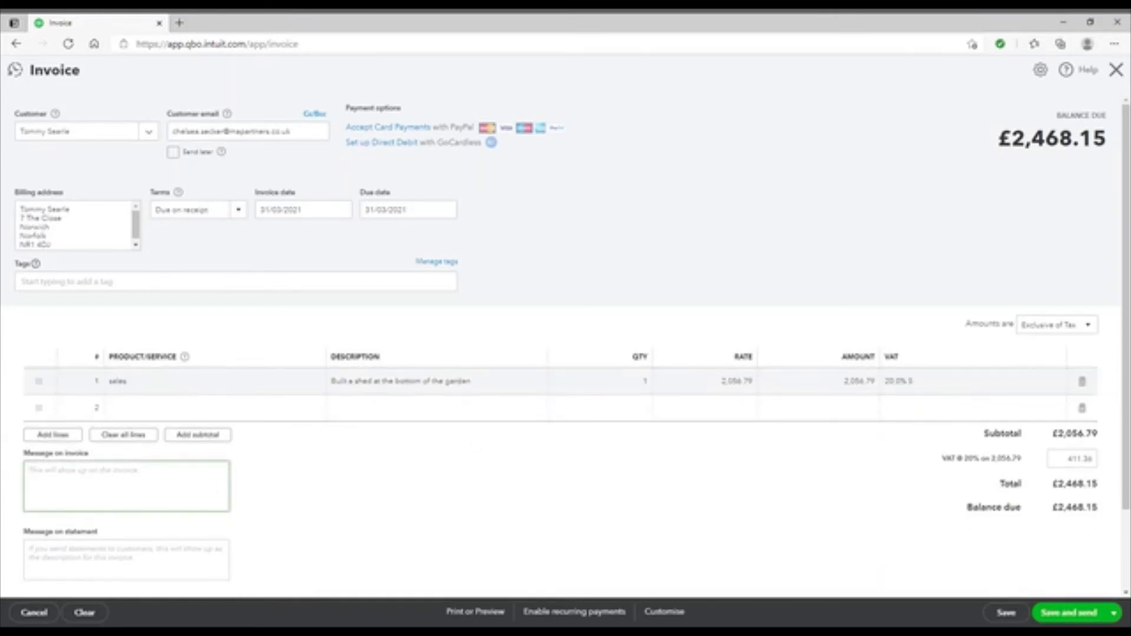
Enter 'Company bank details' as the message on the invoice.
{"action": "type", "text": "Company bank details"}
{"action": "left_click", "coordinate": [29, 548]}
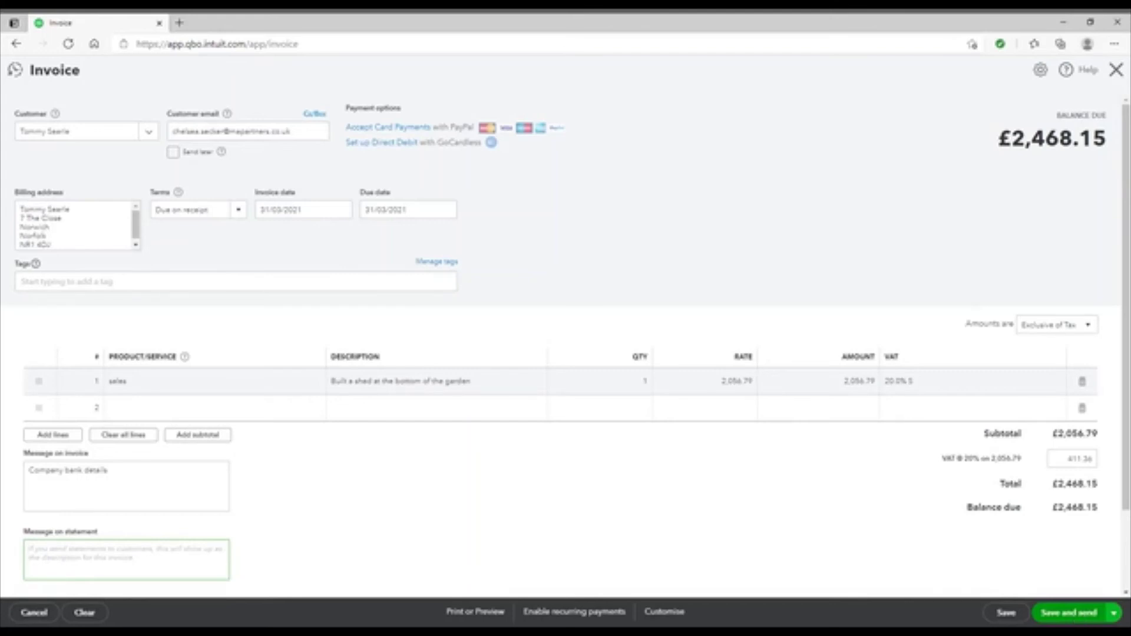
{"action": "left_click", "coordinate": [1113, 618]}
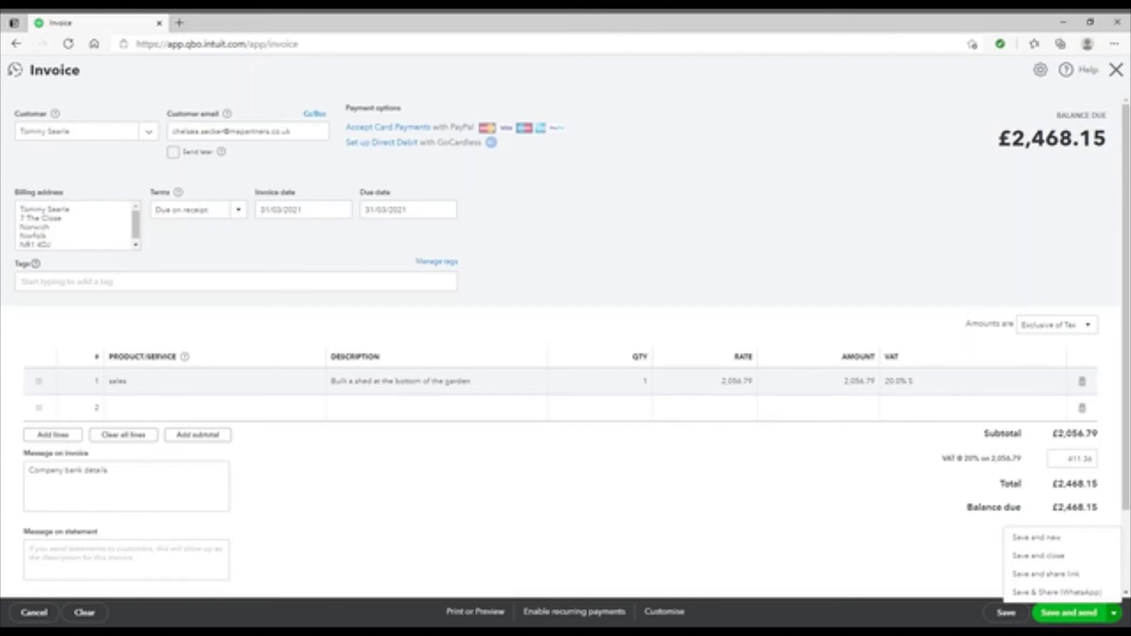
Save invoice 1016 and send its email to the customer.
{"action": "left_click", "coordinate": [1074, 615]}
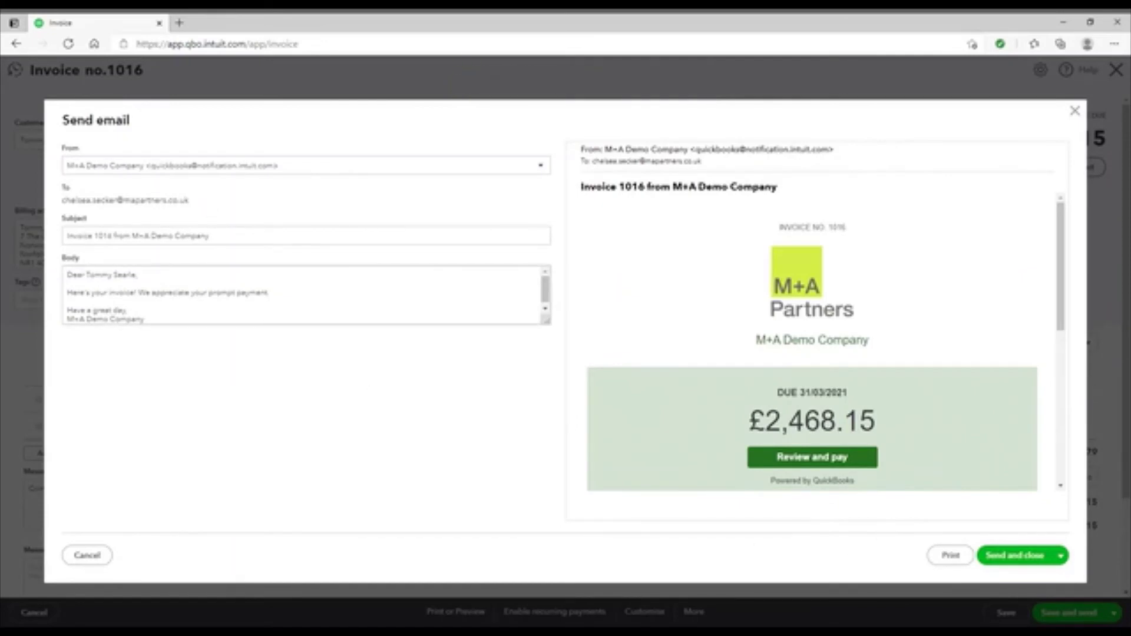
{"action": "left_click", "coordinate": [1000, 556]}
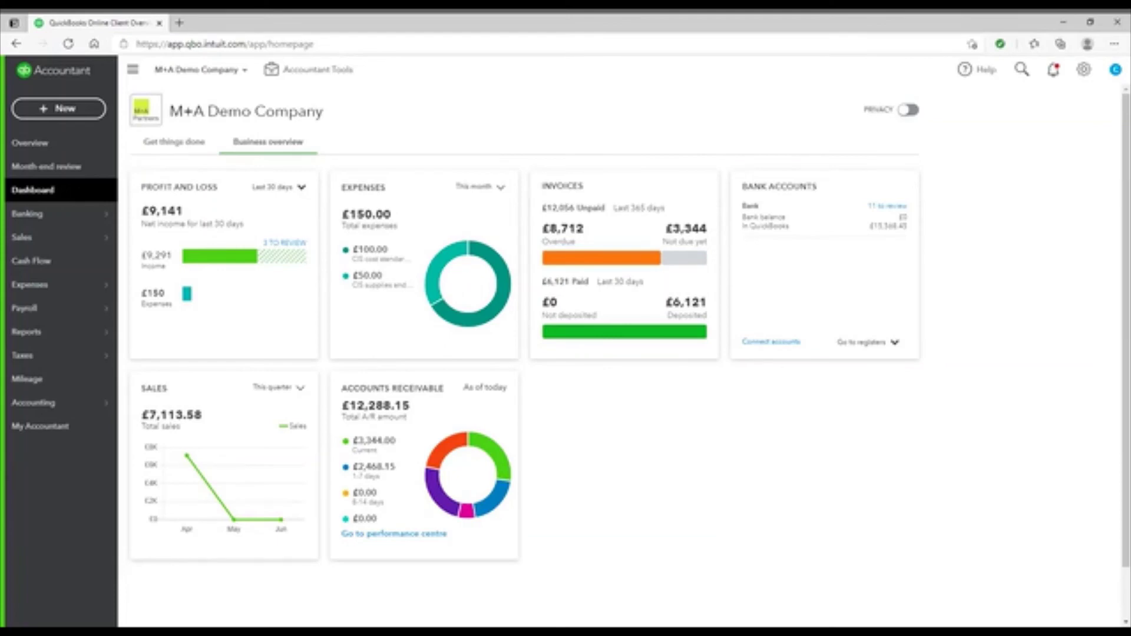
Find the customer under Sales > Customers, open invoice 1015 and scroll to its viewed-on-22/04/2021 activity.
{"action": "left_click", "coordinate": [23, 237]}
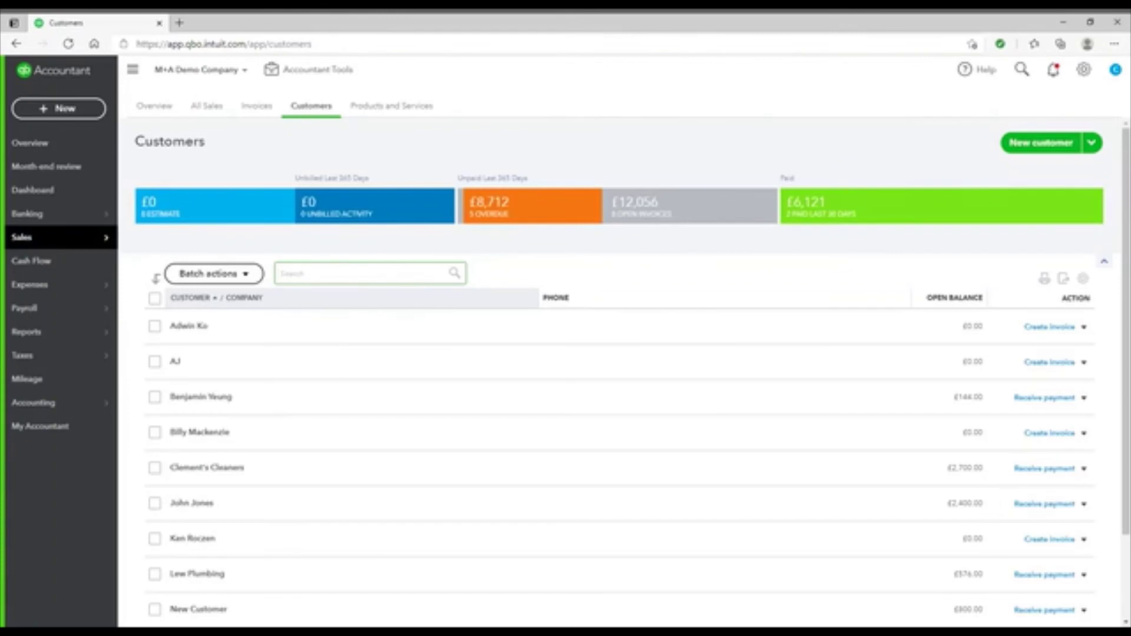
{"action": "type", "text": "tommy"}
{"action": "left_click", "coordinate": [347, 300]}
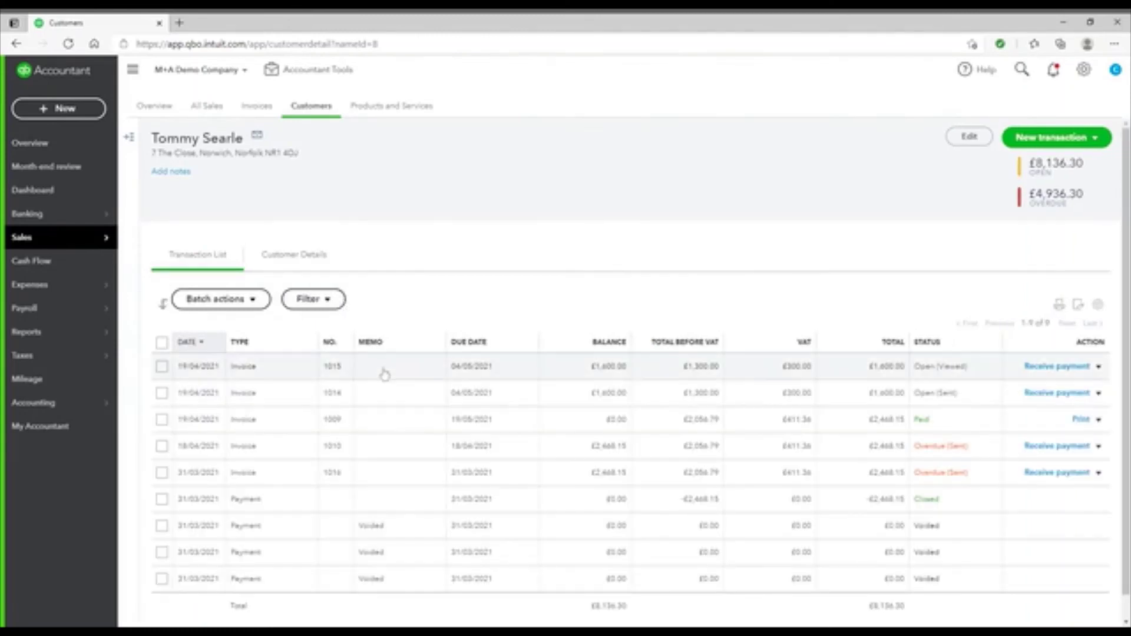
{"action": "left_click", "coordinate": [380, 377]}
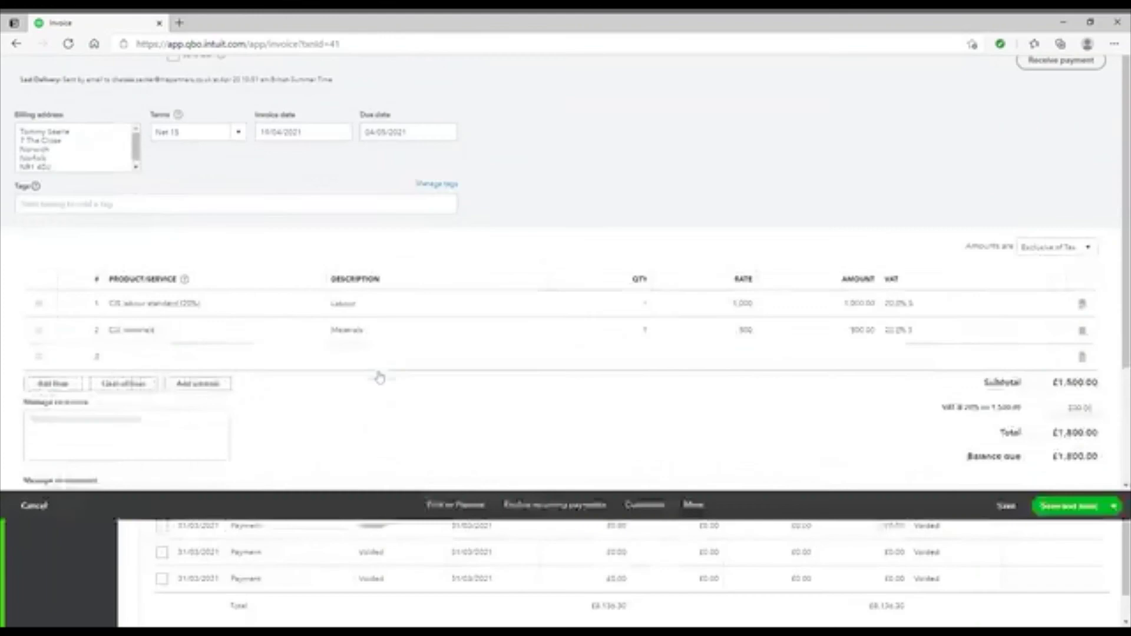
{"action": "scroll", "coordinate": [583, 492], "scroll_direction": "down", "scroll_amount": 3}
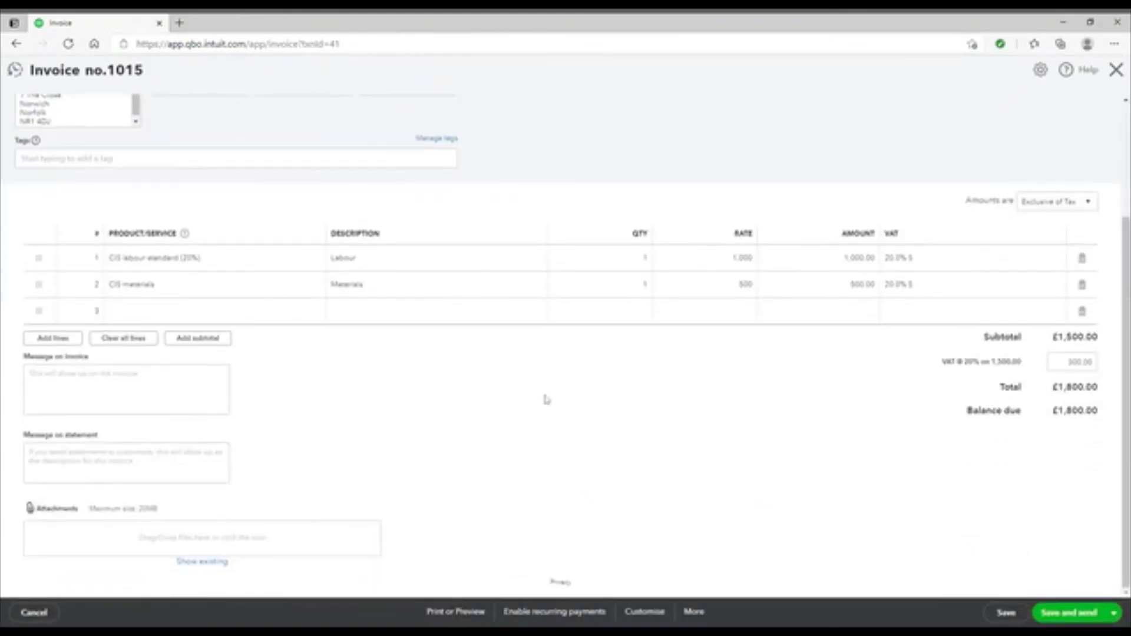
{"action": "scroll", "coordinate": [599, 393], "scroll_direction": "down", "scroll_amount": 3}
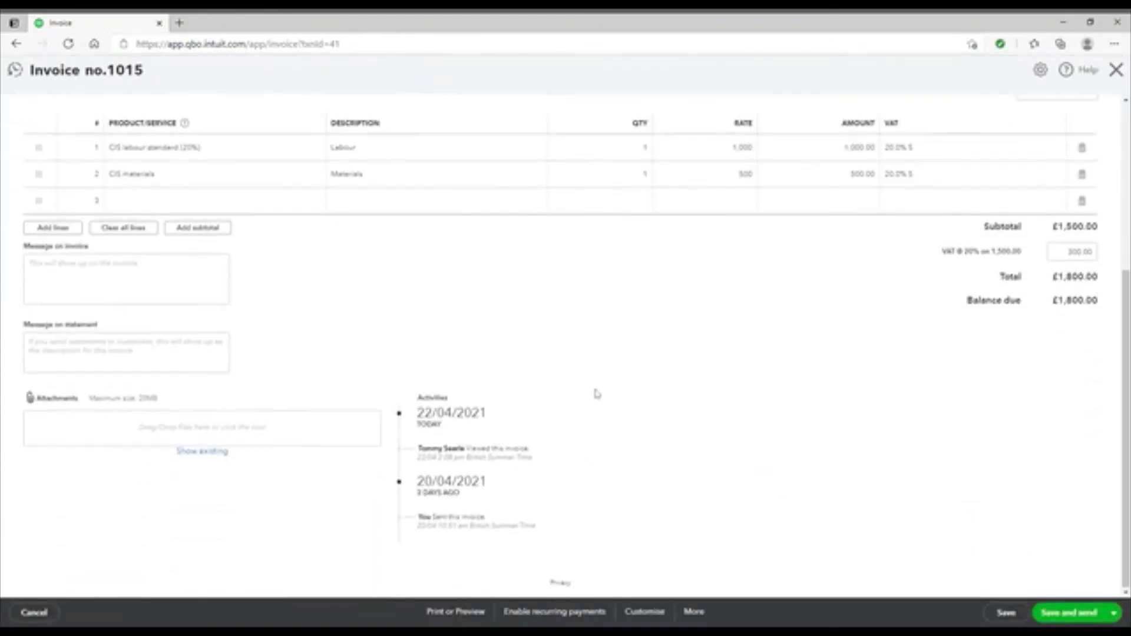